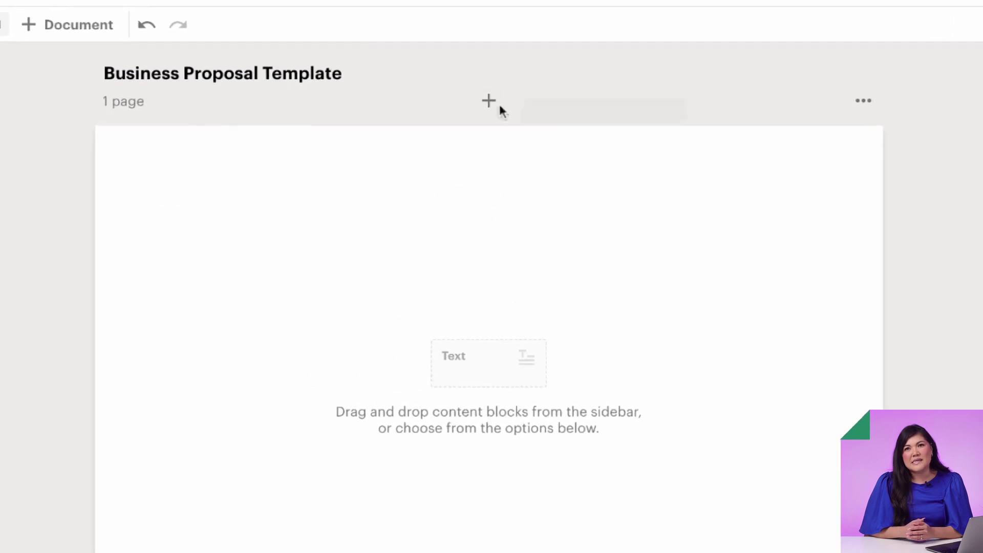
# Add a cover page with a yellow background image and start uploading its logo image.
pyautogui.click(490, 100)
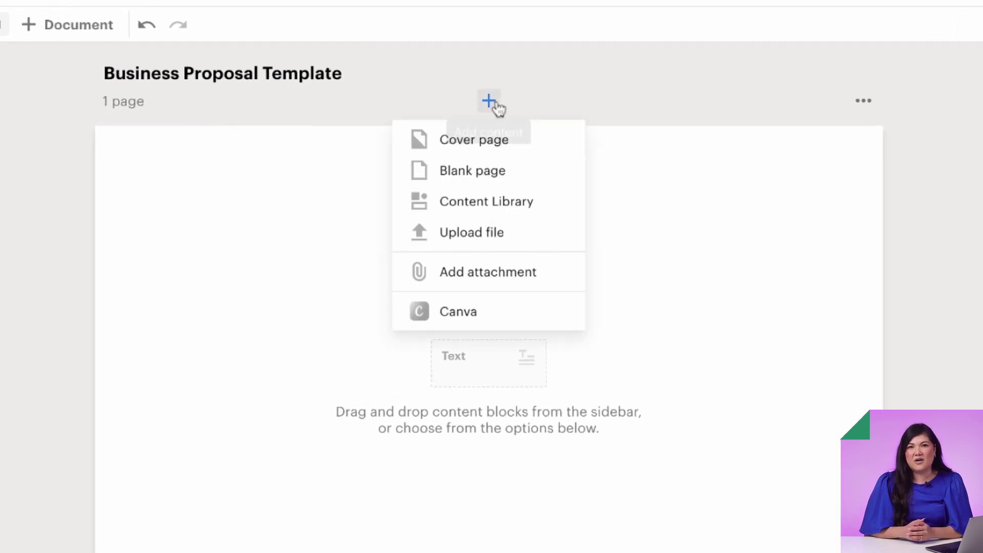
pyautogui.click(474, 140)
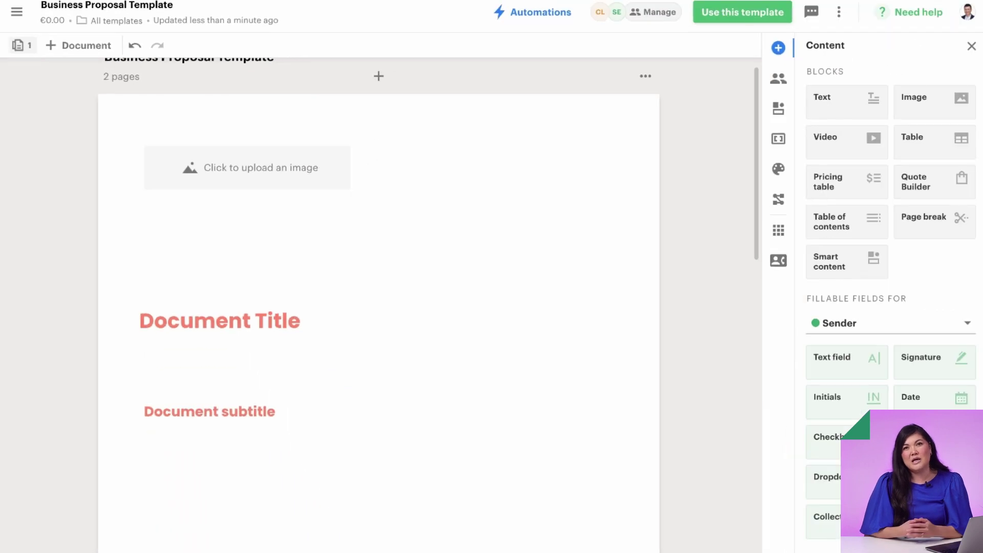
pyautogui.click(646, 76)
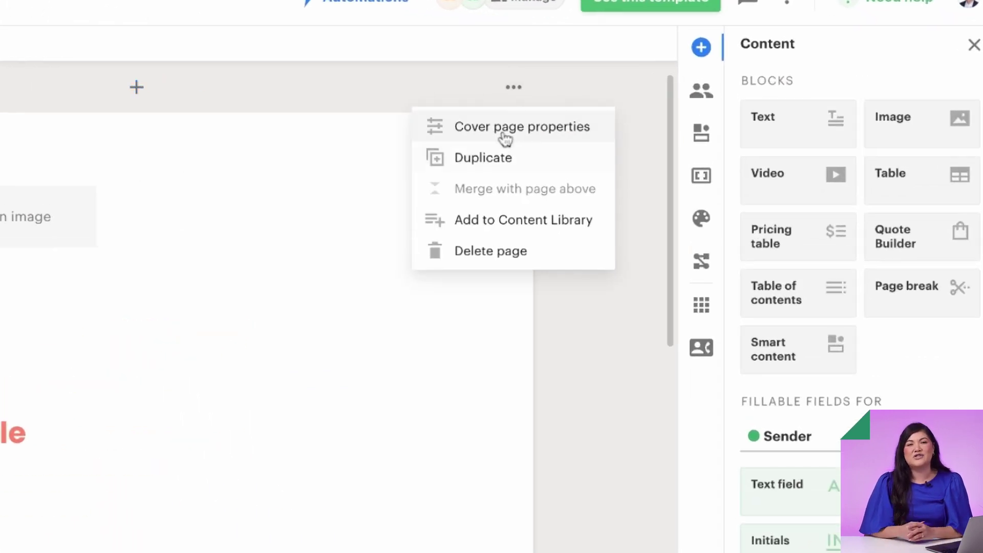
pyautogui.click(507, 129)
pyautogui.click(973, 232)
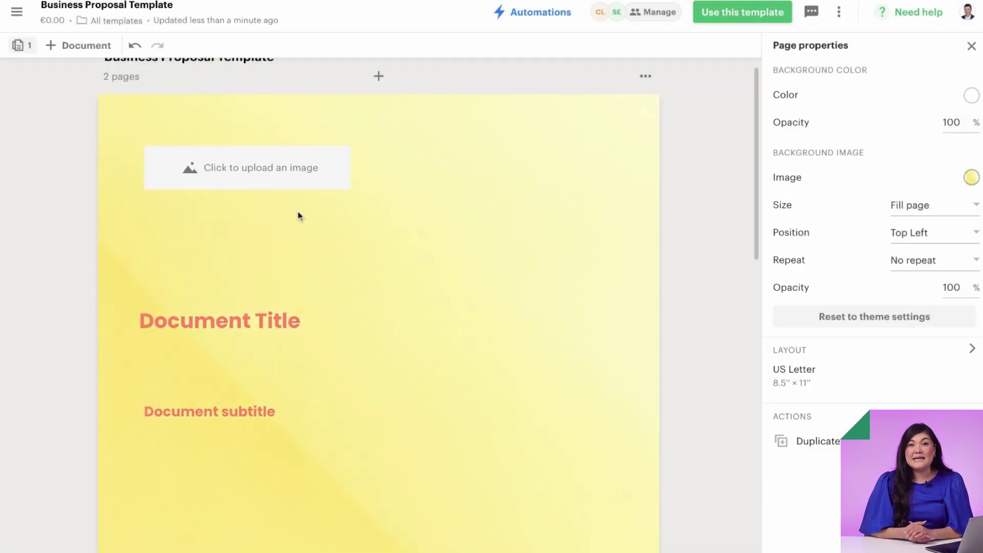
pyautogui.click(245, 168)
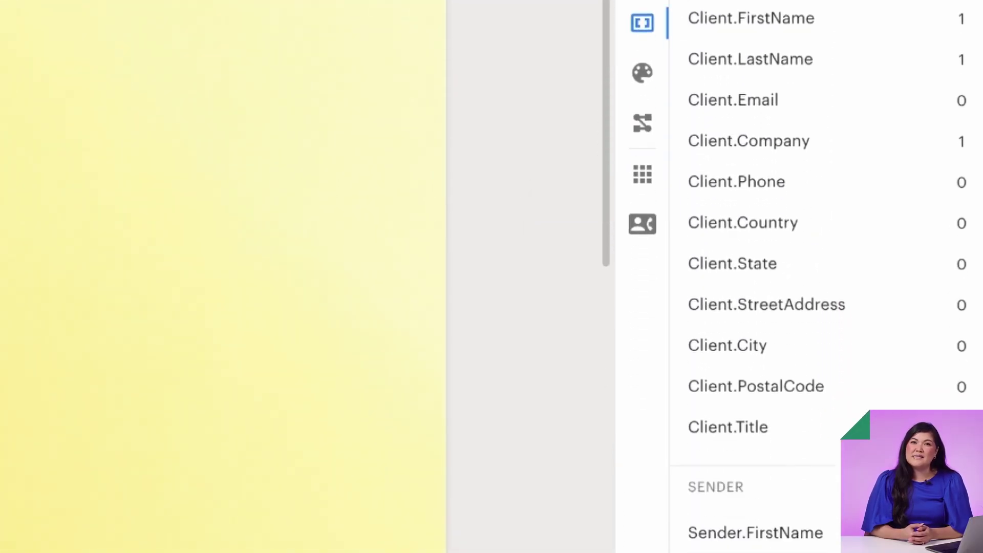
# Insert the sender's last name variable into the cover page's Created By block.
pyautogui.click(794, 453)
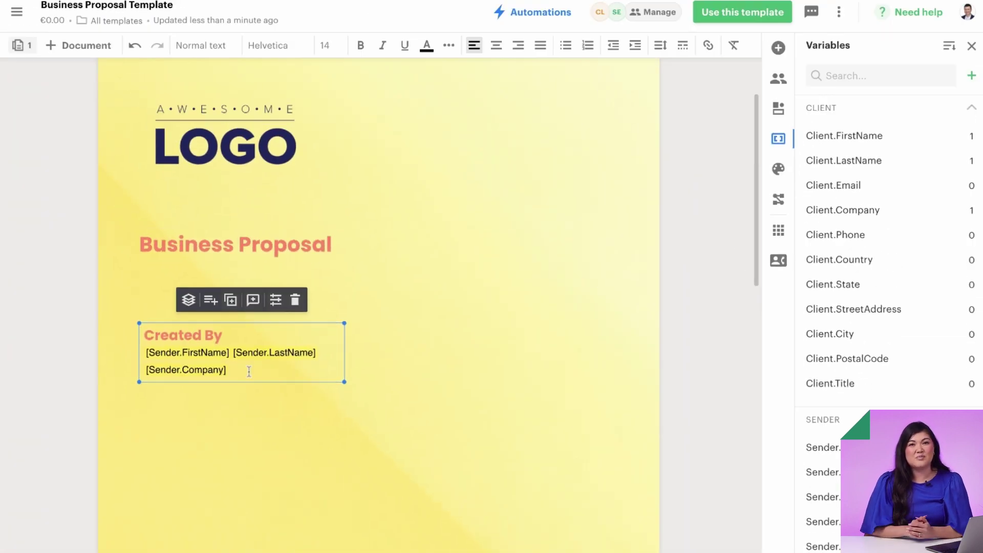
# Duplicate Created By into a 'Created For' block with [Client.Company], and delete the bottom Created by block.
pyautogui.click(232, 301)
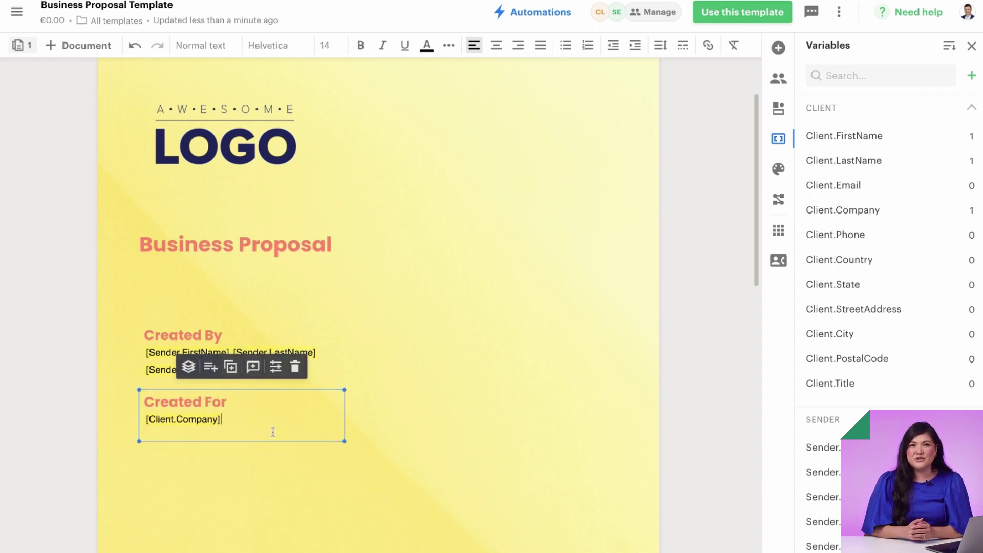
pyautogui.write('[Client.Company]')
pyautogui.click(271, 472)
pyautogui.scroll(-5, 270, 472)
pyautogui.click(261, 499)
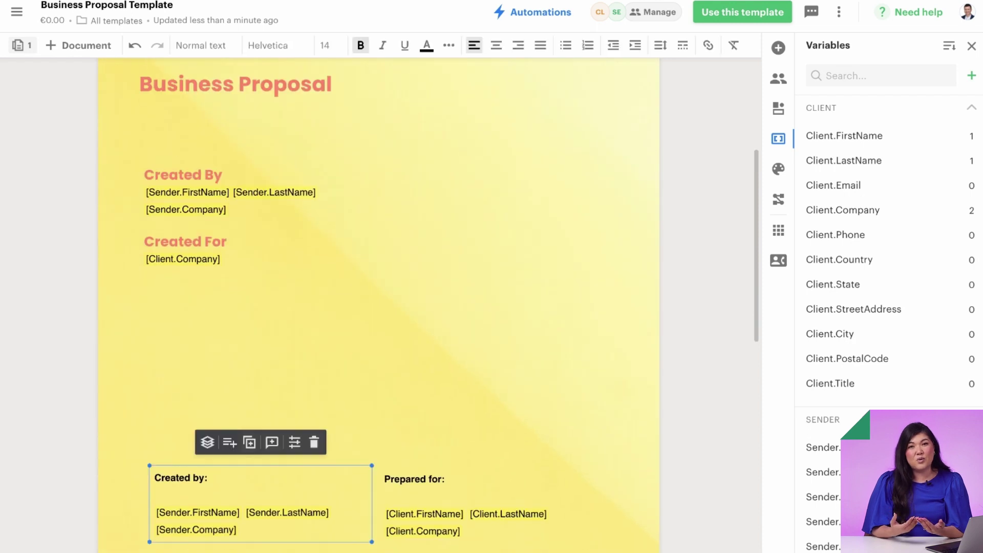
pyautogui.click(314, 443)
pyautogui.scroll(8, 377, 307)
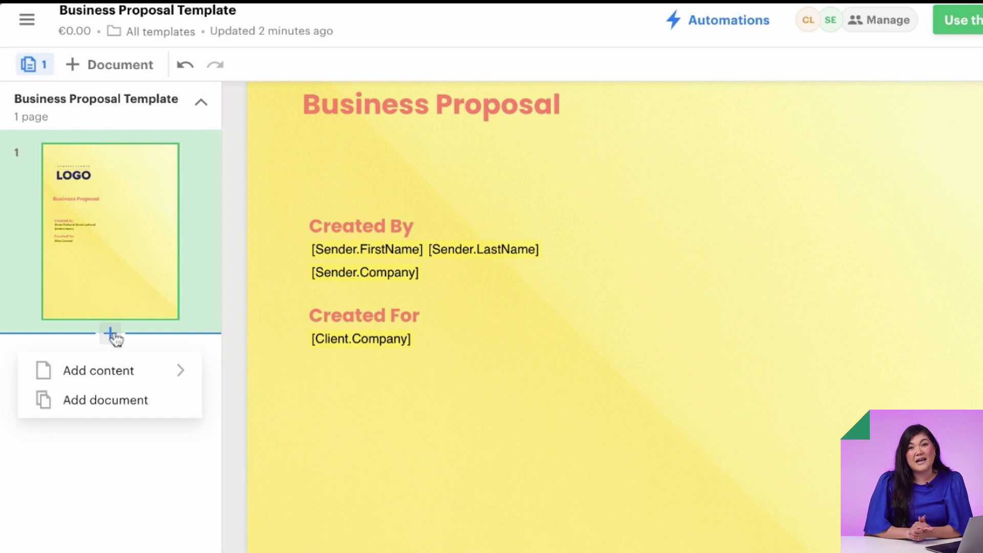
pyautogui.moveTo(98, 370)
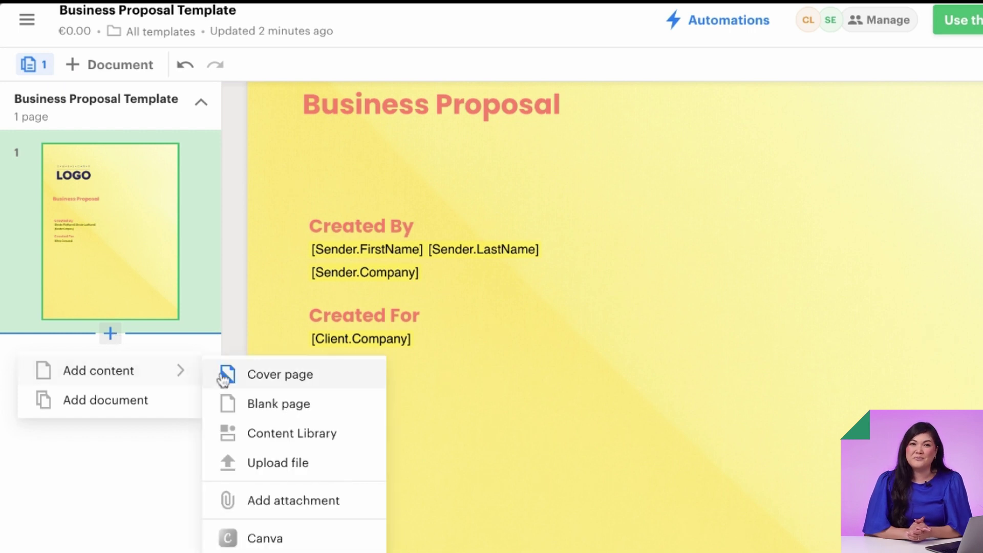
# Add a blank second page with an 'Executive Summary' Heading 1 and its pasted paragraphs.
pyautogui.click(279, 404)
pyautogui.click(462, 152)
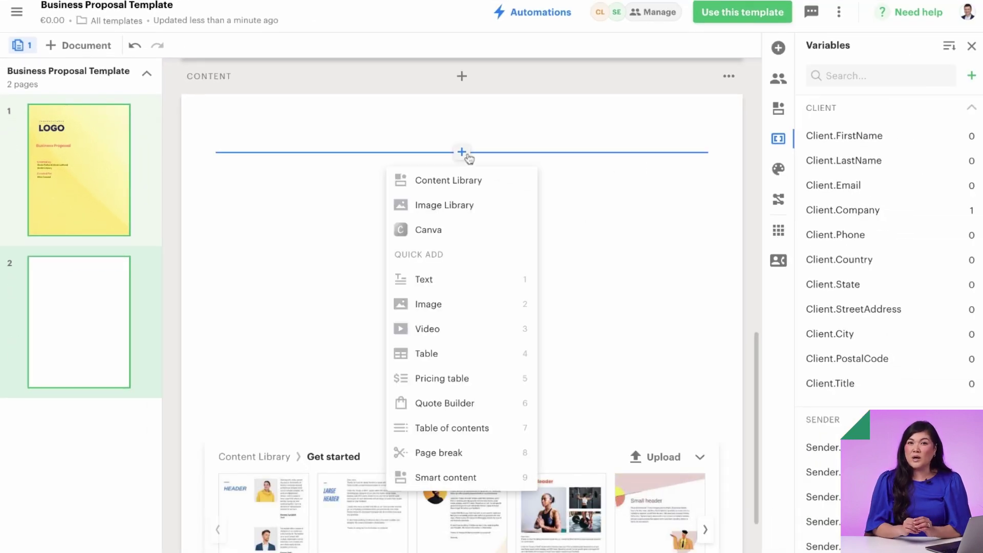
pyautogui.click(439, 280)
pyautogui.write('Executive Summary')
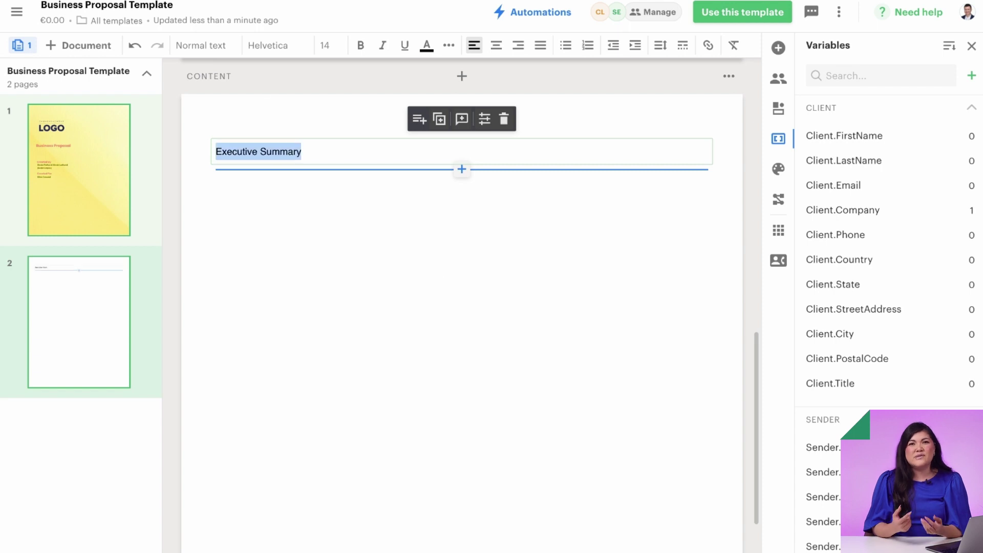
pyautogui.click(200, 45)
pyautogui.click(247, 115)
pyautogui.click(462, 176)
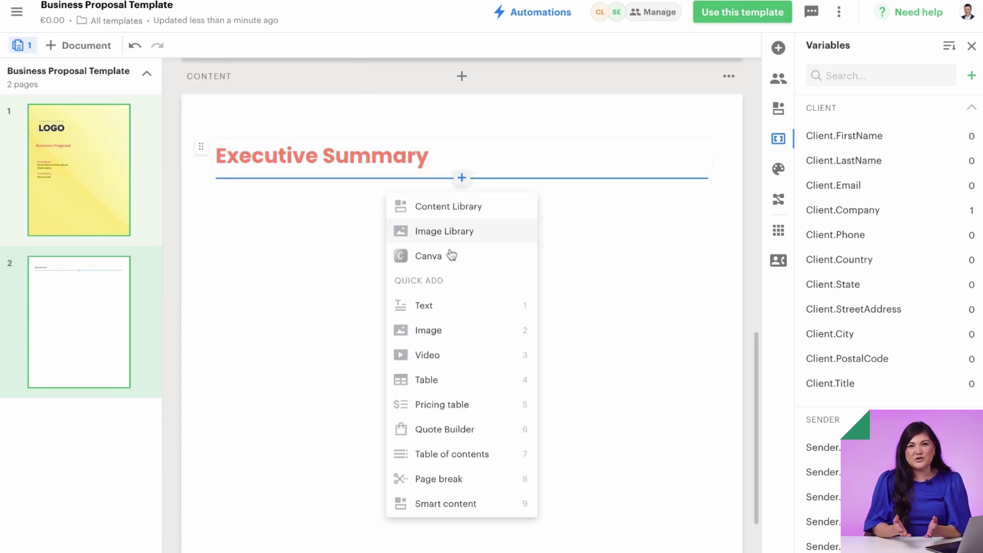
pyautogui.click(431, 303)
pyautogui.write("We understand that [Client.Company]'s main goal is to [main client goal].  We propose that the following software solution will enable [Client.Company] to achieve its desired outcomes in this area while effectively navigating market risks and challenges: [software type].  The ongoing cost of this software is [total monthly cost] per month. The approximate installation fee amounts to [installation fee].  The point of contact for this project is [Sender.FirstName] [Sender.LastName], available at [Sender.Email].")
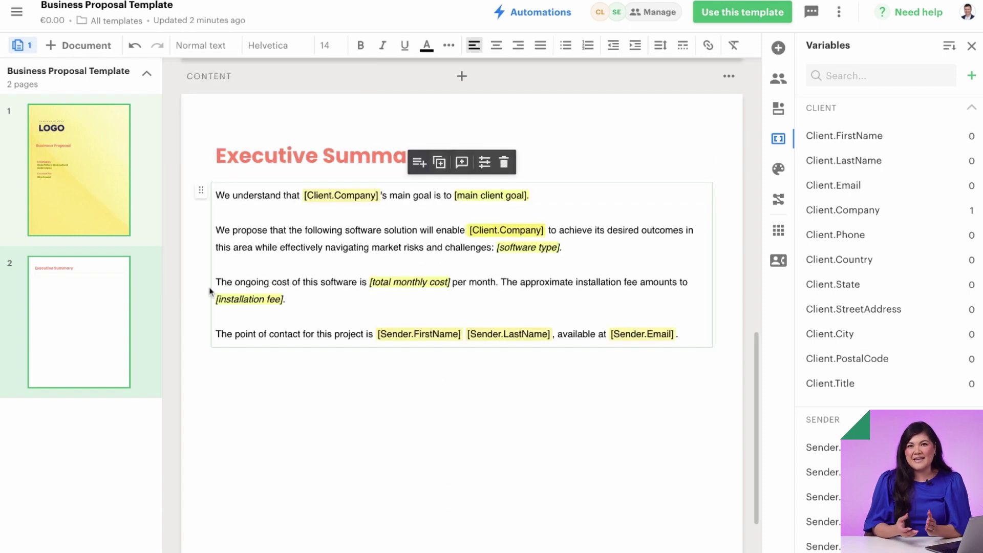
# Add an 'About Us' Heading 1 with its pasted paragraph below.
pyautogui.click(462, 353)
pyautogui.click(431, 164)
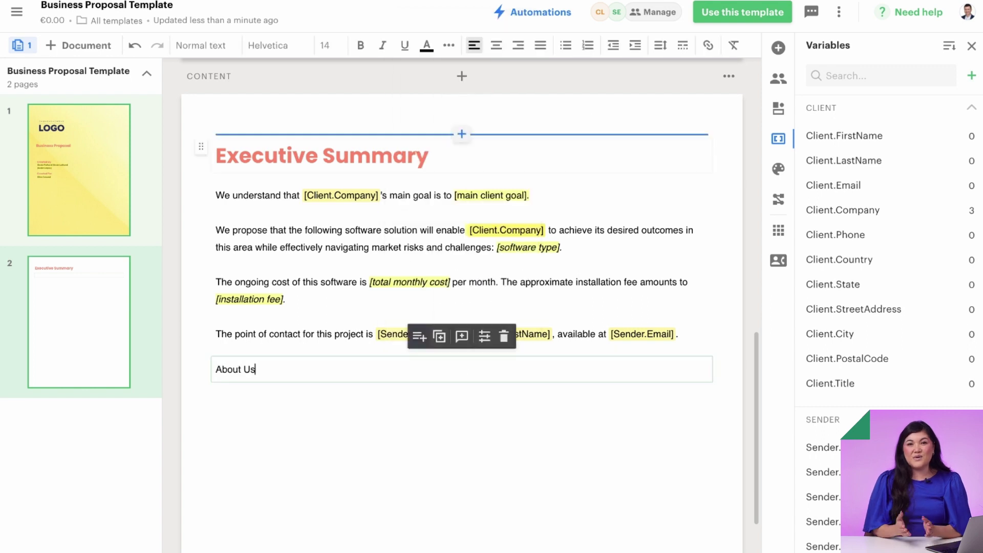
pyautogui.click(200, 45)
pyautogui.click(246, 116)
pyautogui.click(461, 396)
pyautogui.click(431, 192)
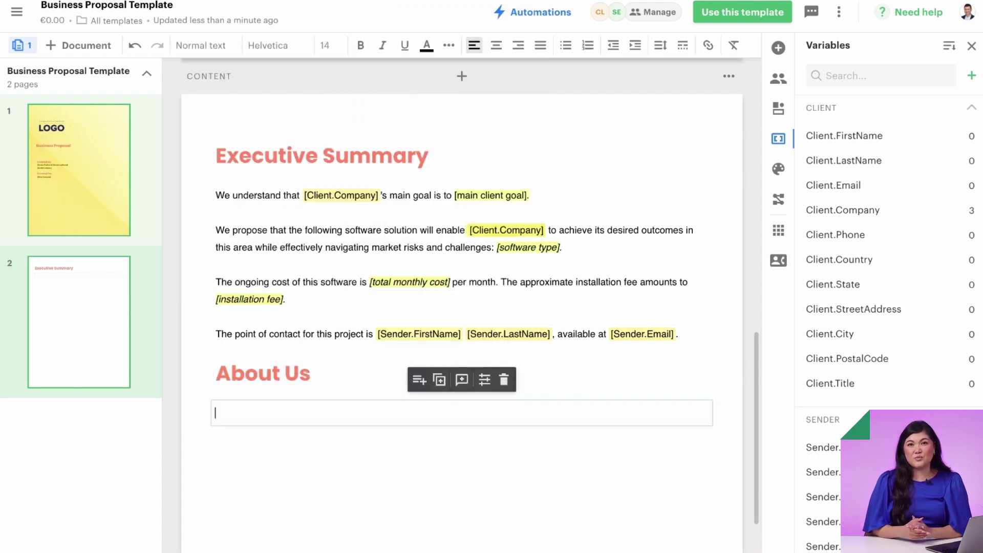
pyautogui.write('At [Sender.Company], we have over [number of years ] years of experience in the SaaS industry – experience that enables us to find innovative solutions to our clients’ needs and help them close deals more effectively.')
pyautogui.click(321, 513)
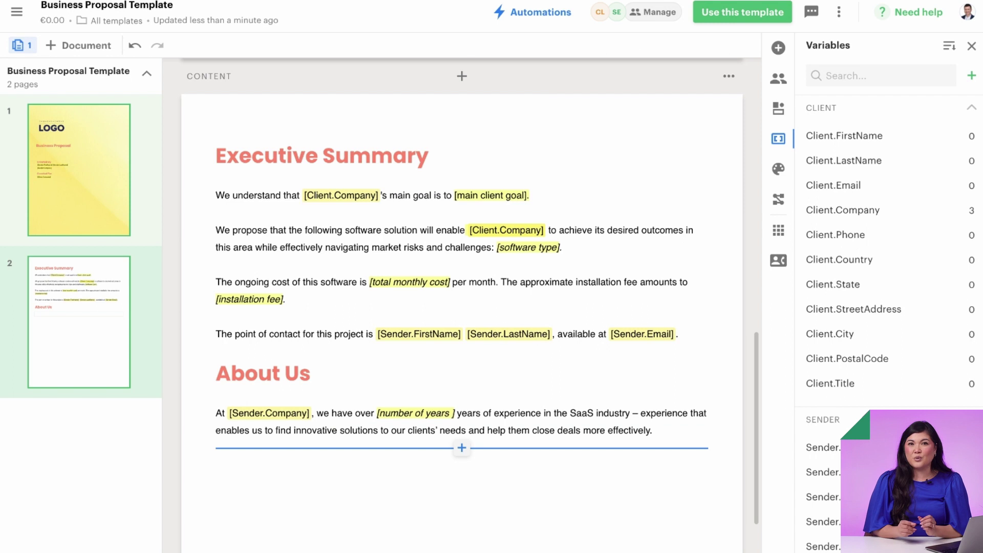
pyautogui.click(778, 48)
# Place two side-by-side image blocks with uploaded headshots, and a caption text block under each.
pyautogui.moveTo(930, 97); pyautogui.dragTo(461, 307)
pyautogui.moveTo(929, 97); pyautogui.dragTo(599, 305)
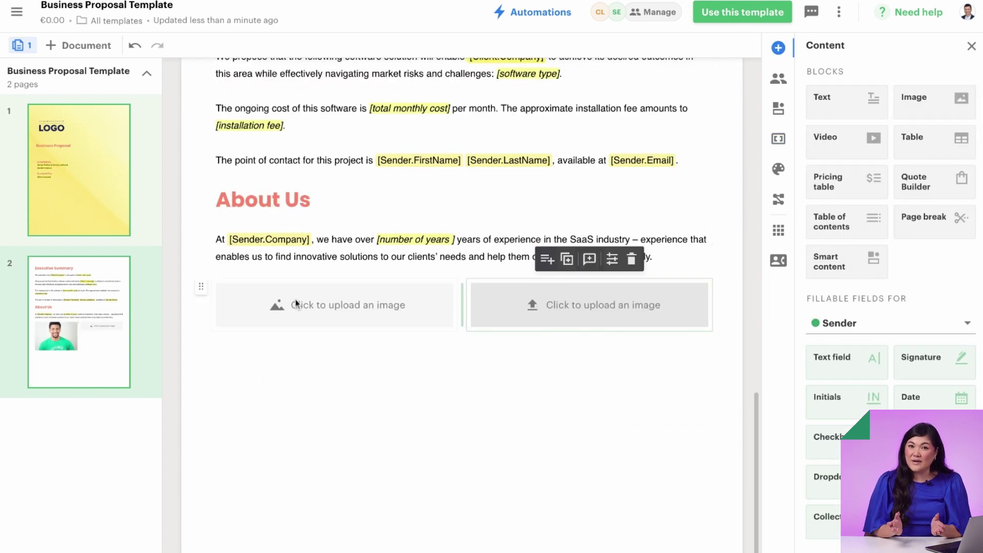
pyautogui.click(297, 304)
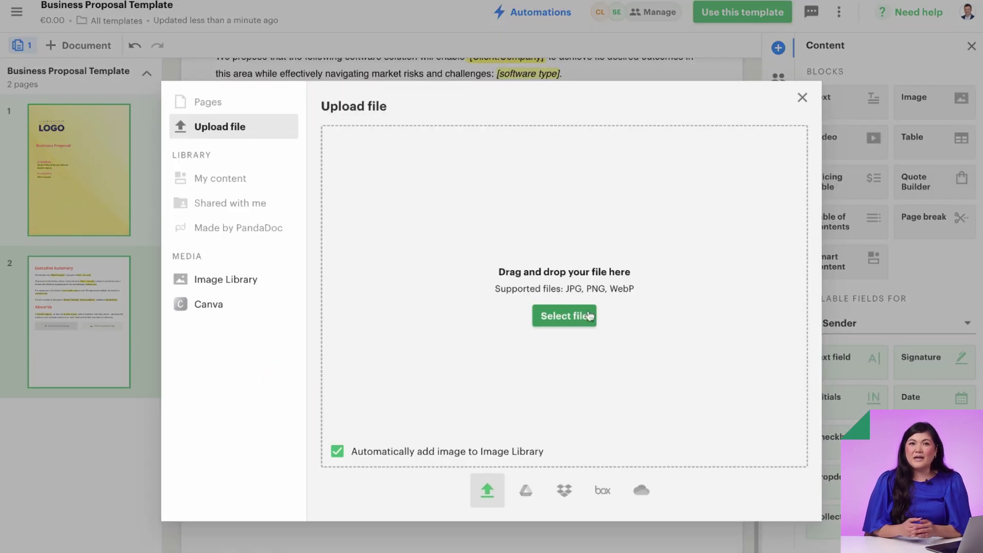
pyautogui.click(581, 317)
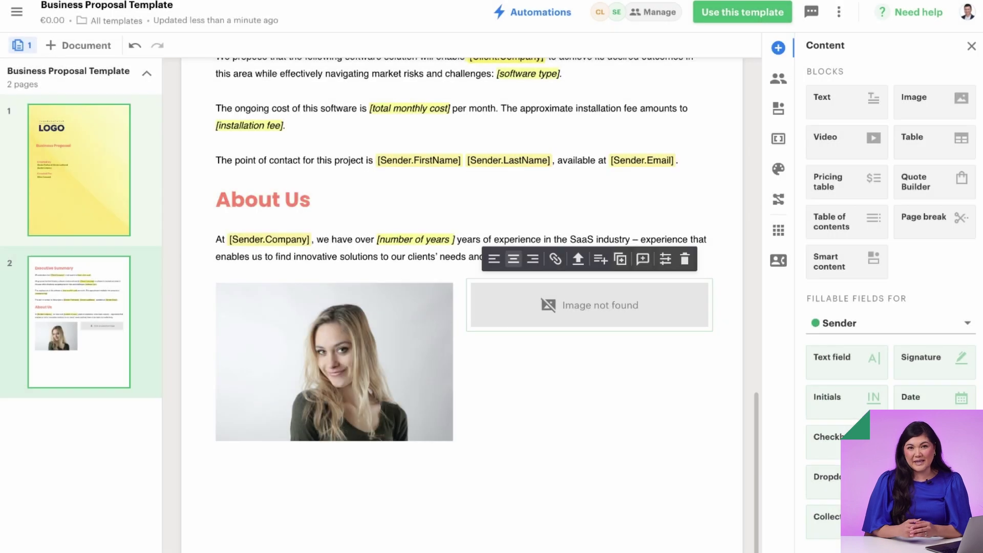
pyautogui.moveTo(858, 110); pyautogui.dragTo(431, 399)
pyautogui.moveTo(845, 100); pyautogui.dragTo(715, 400)
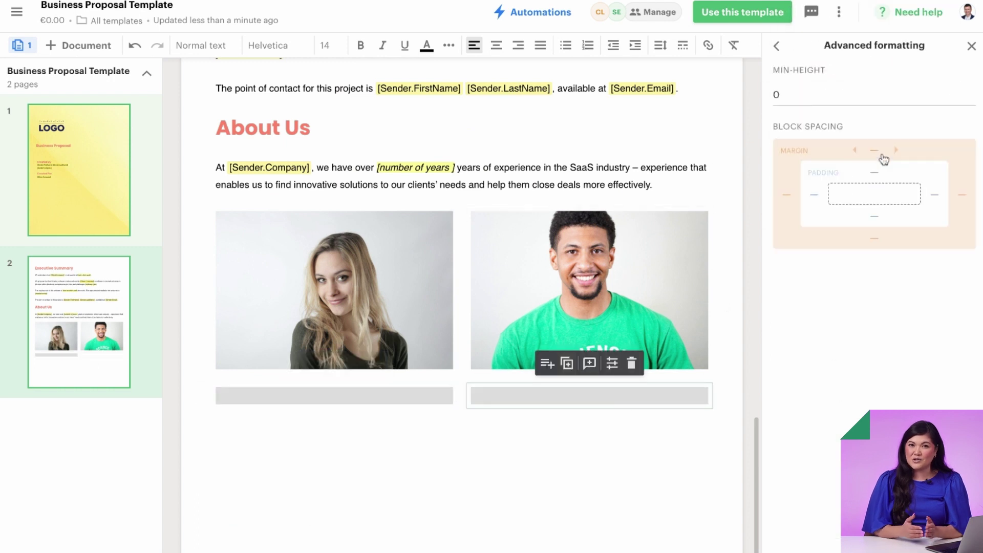
pyautogui.click(533, 474)
pyautogui.click(243, 399)
pyautogui.write('Kathy Rhodes, Product Manager')
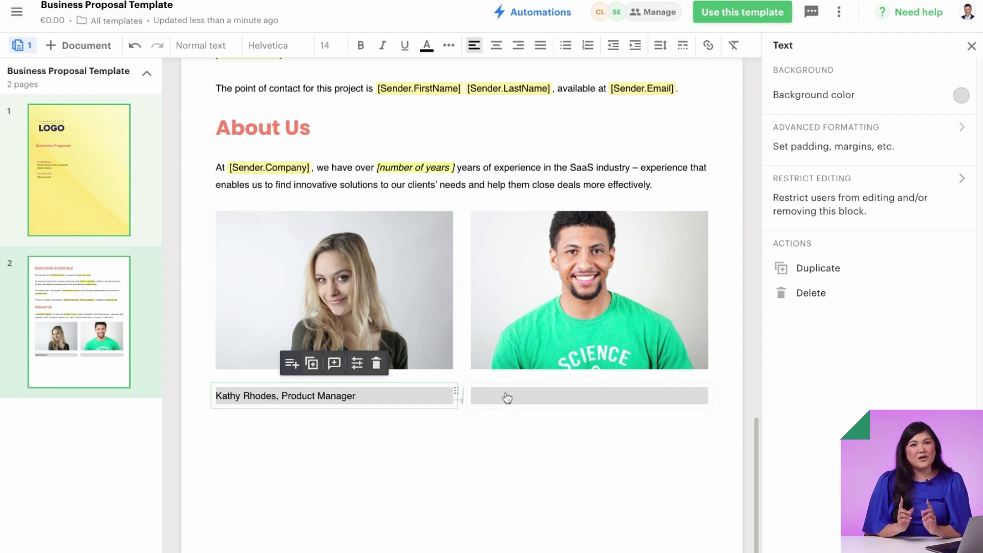
pyautogui.click(507, 397)
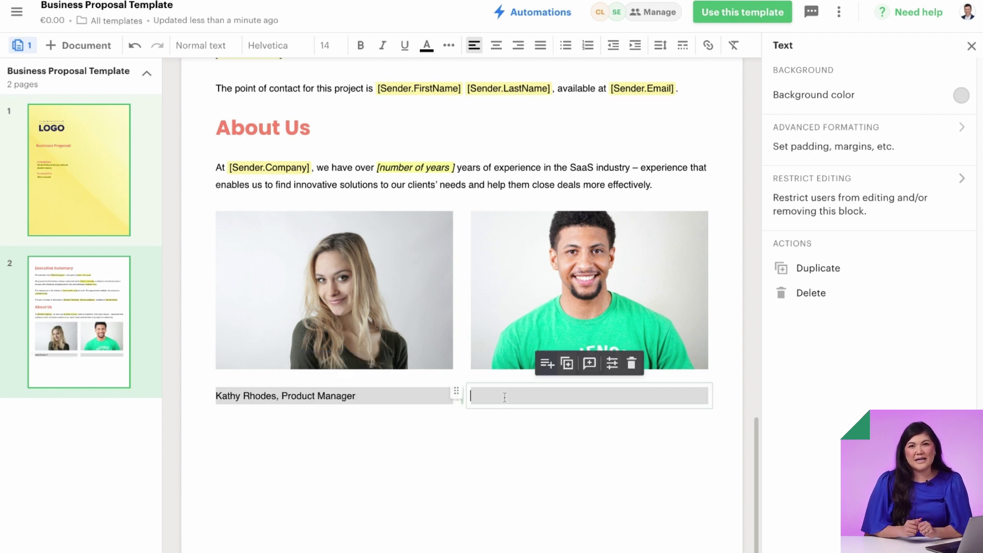